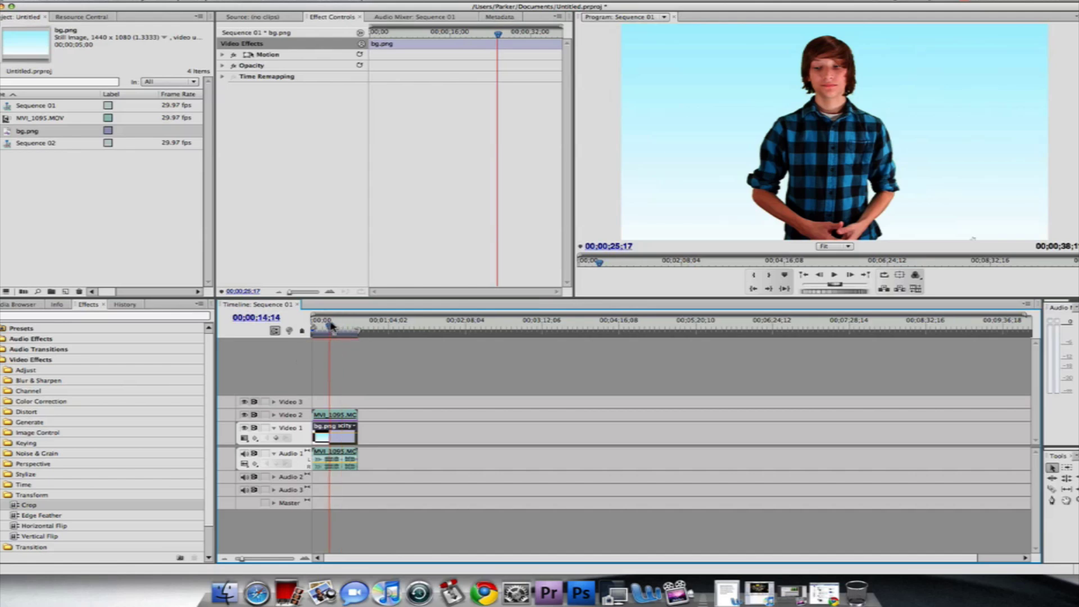
Step: Scrub the Sequence 01 timeline to preview the keyed person over the light-blue backdrop
left_click(331, 325)
left_click_drag(330, 324, 342, 326)
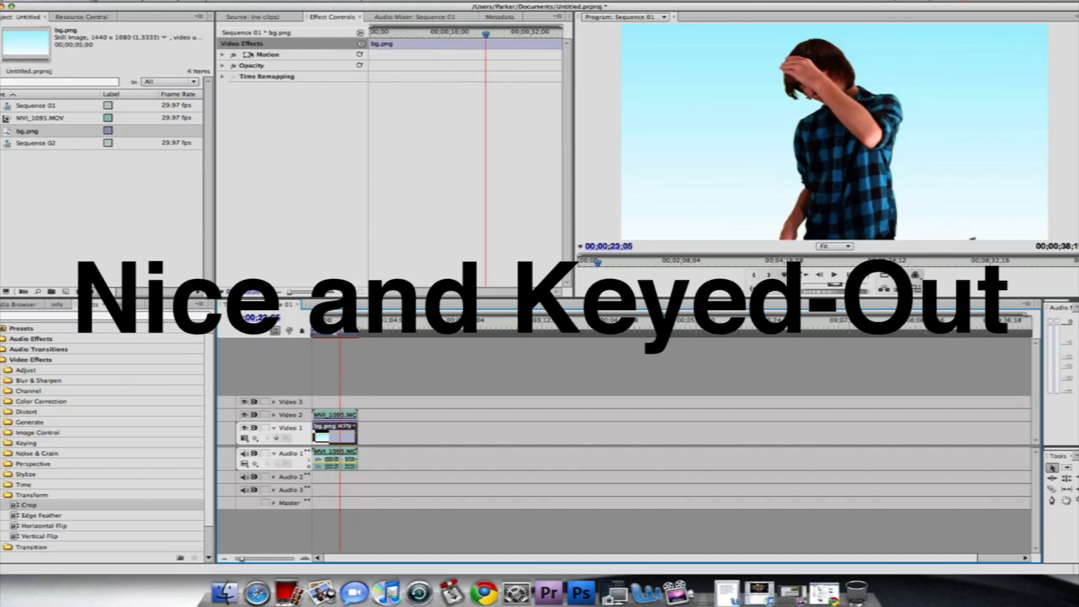
left_click(92, 2)
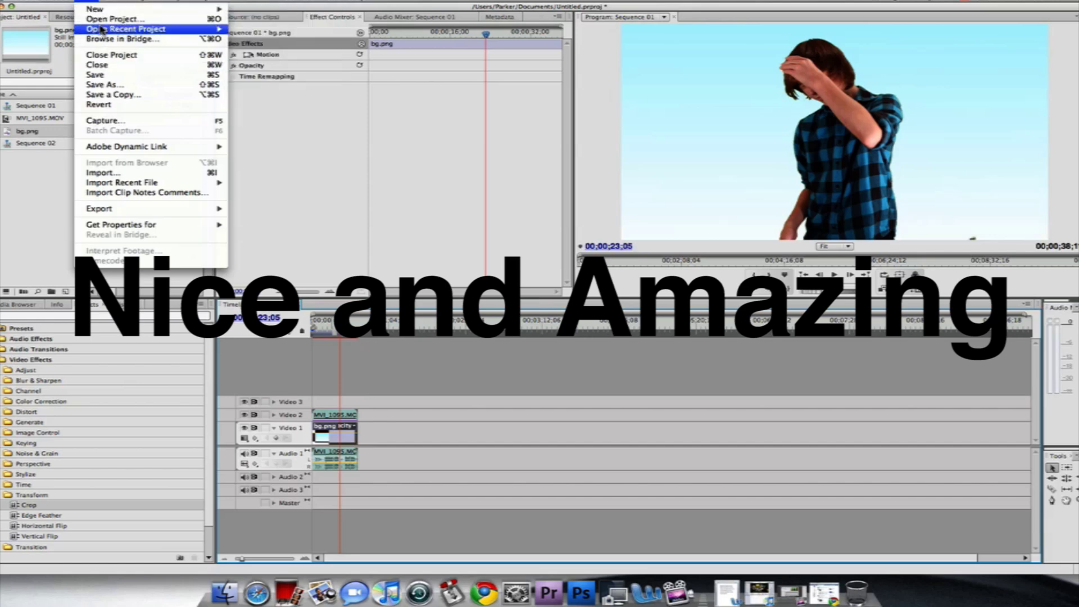
Step: Create a new sequence, Sequence 03, with the chosen HDV preset
mouse_move(94, 11)
left_click(255, 24)
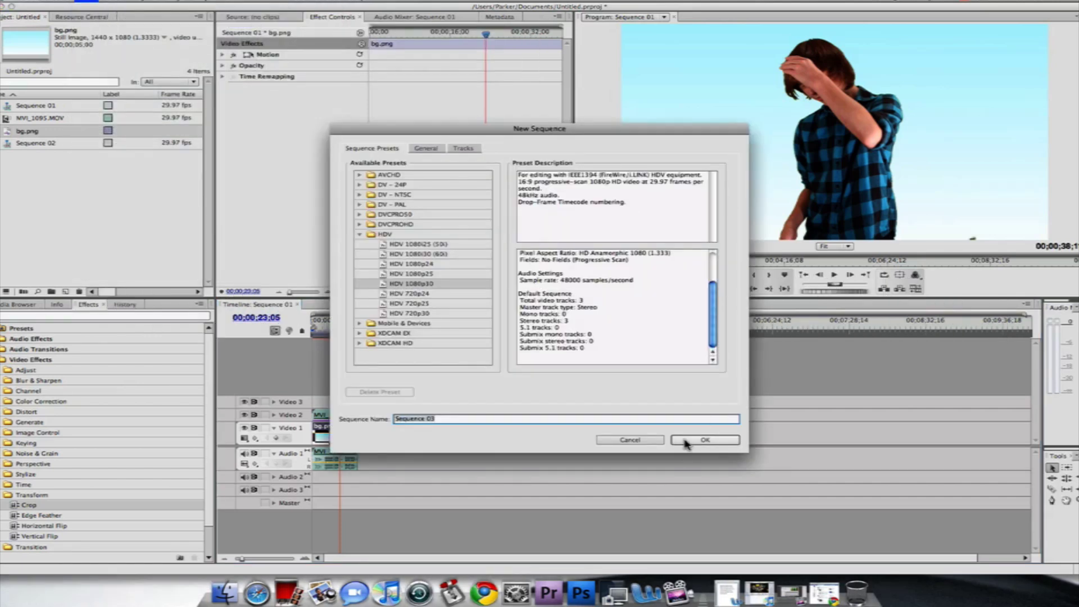
left_click(685, 442)
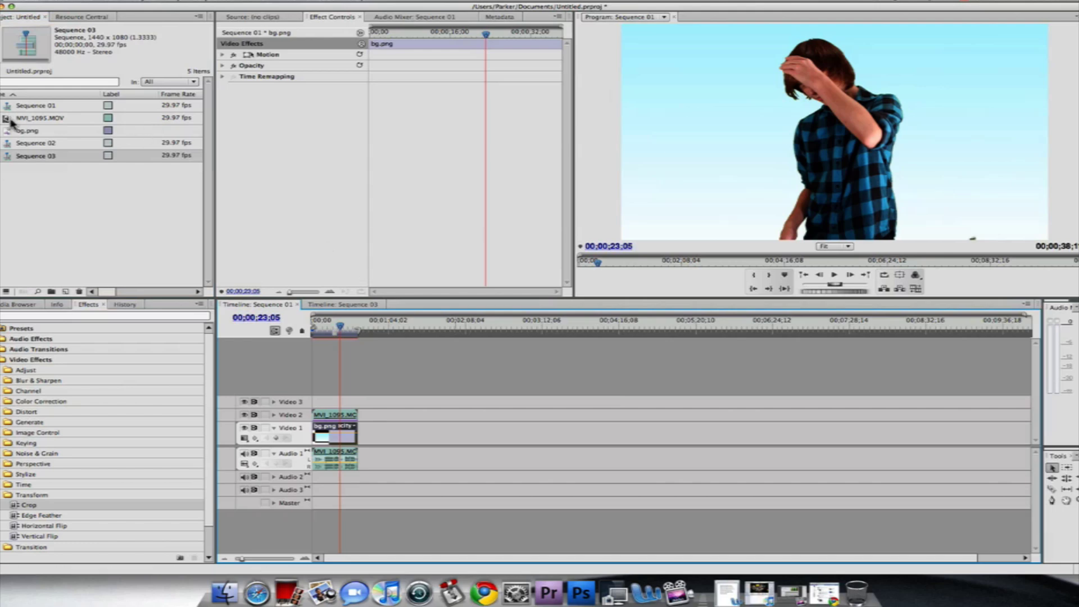
Step: Add MVI_1095.MOV to Sequence 03's Video 1 and scrub through the unkeyed clip
left_click(11, 119)
left_click(12, 130)
left_click(12, 119)
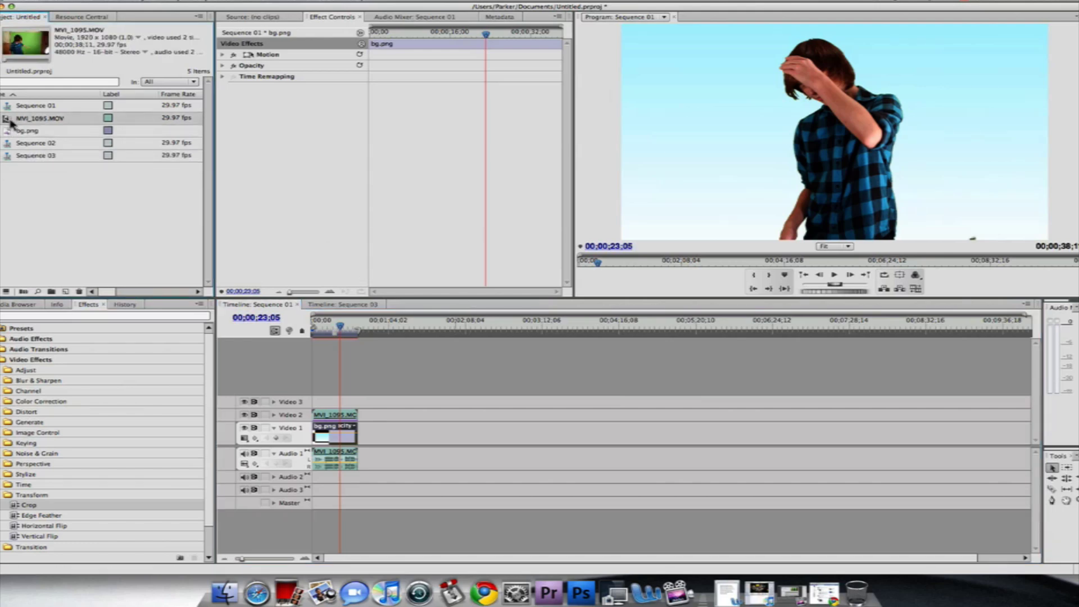
left_click_drag(8, 119, 334, 430)
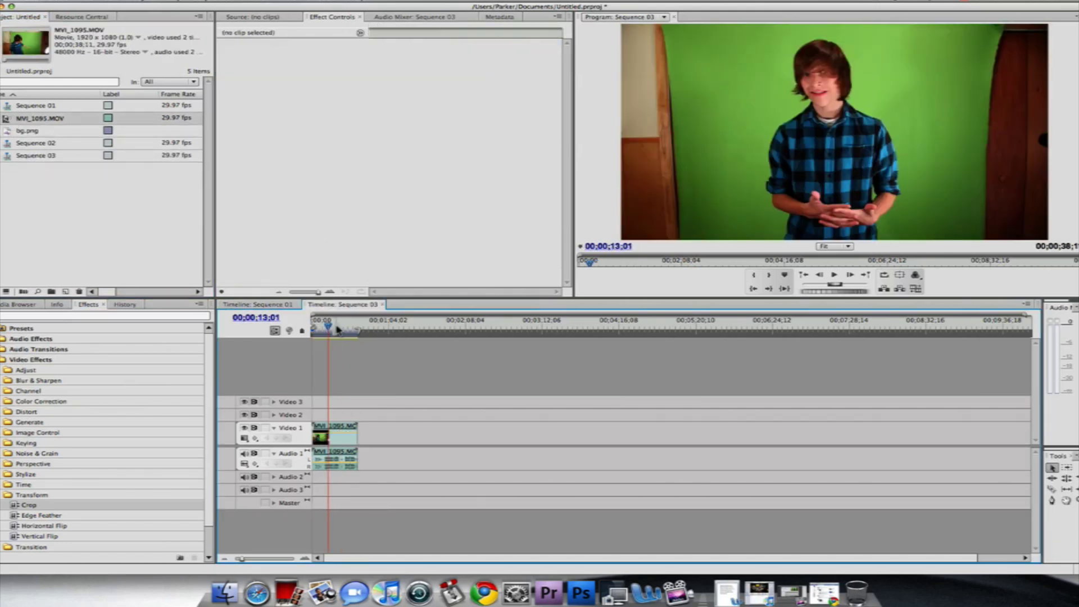
left_click_drag(341, 328, 342, 329)
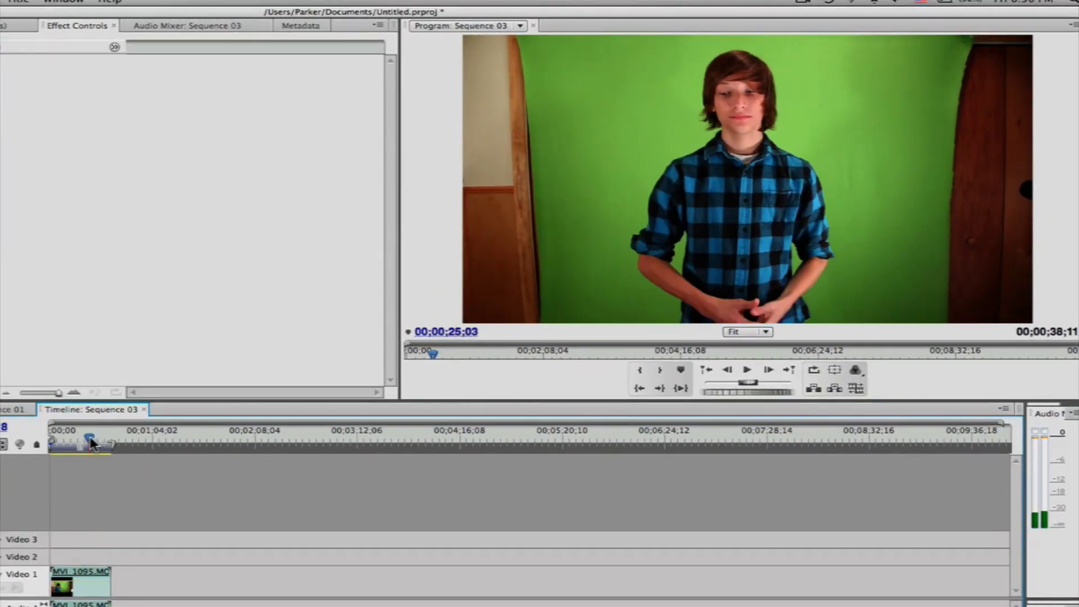
left_click_drag(91, 444, 78, 443)
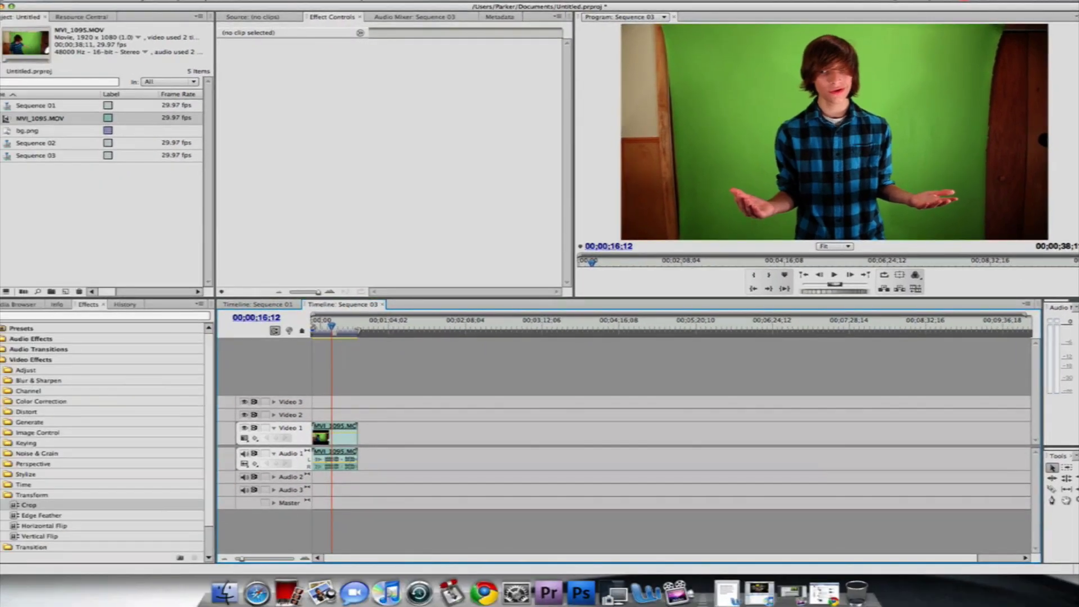
Step: Apply Color Key to MVI_1095.MOV, sample the green screen, and set Color Tolerance to 50
left_click(2, 443)
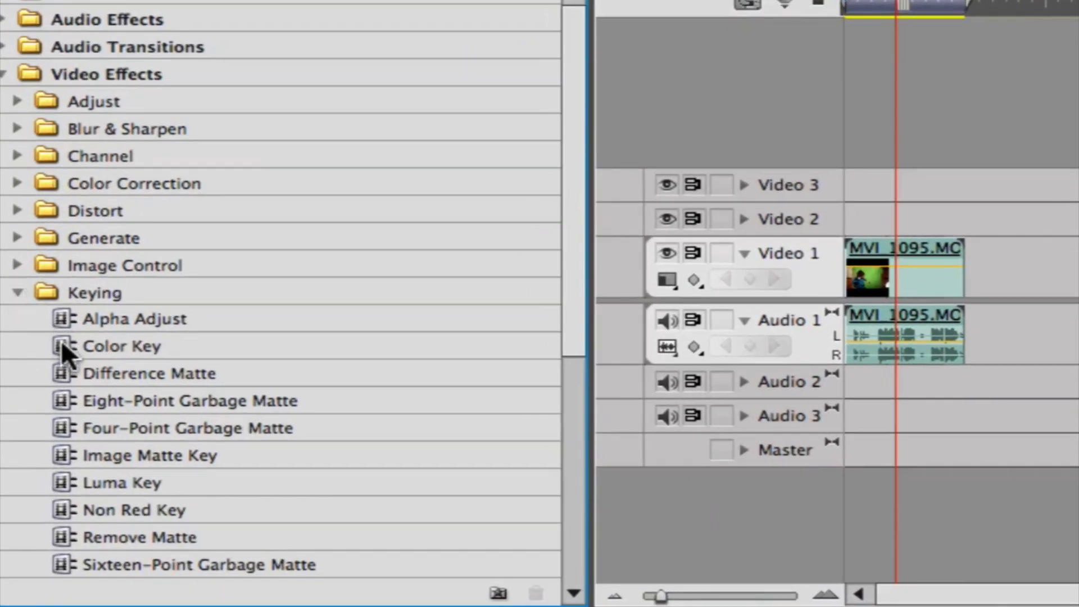
left_click(62, 342)
left_click_drag(780, 279, 901, 253)
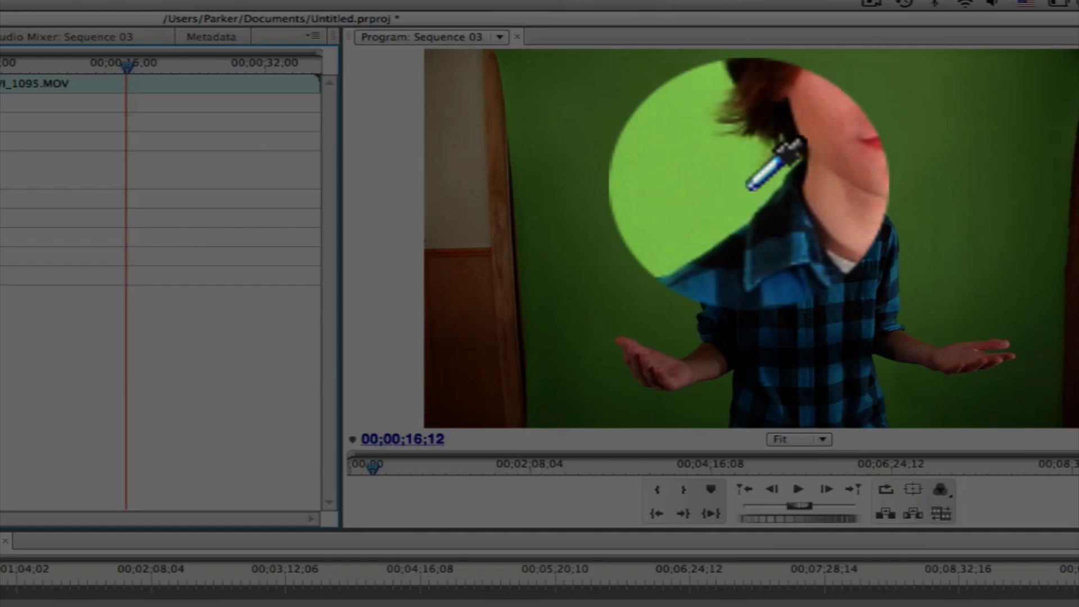
left_click(752, 186)
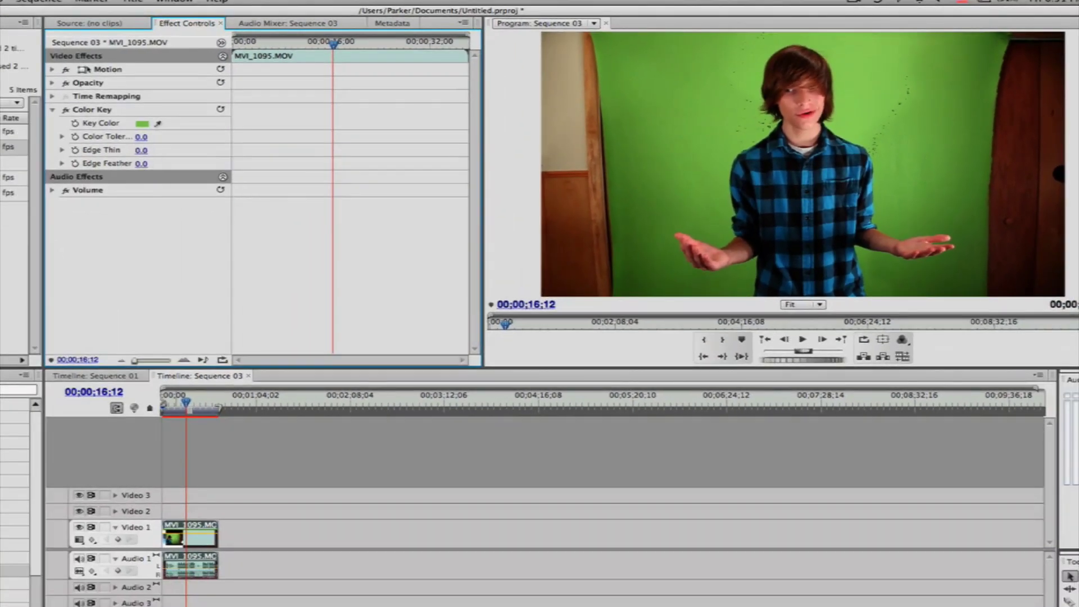
left_click_drag(141, 136, 165, 136)
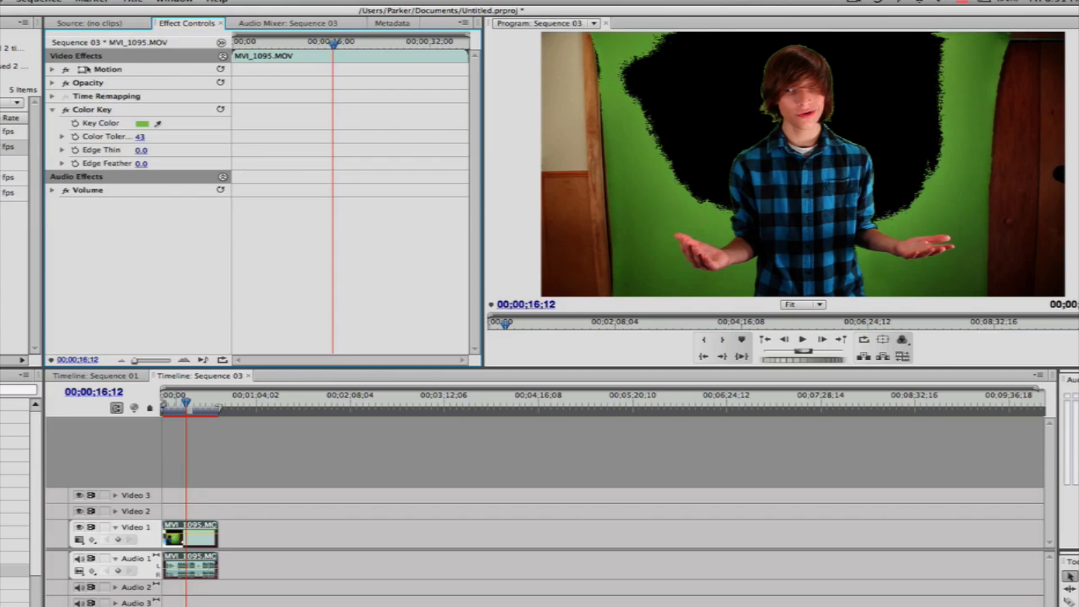
left_click_drag(165, 137, 169, 137)
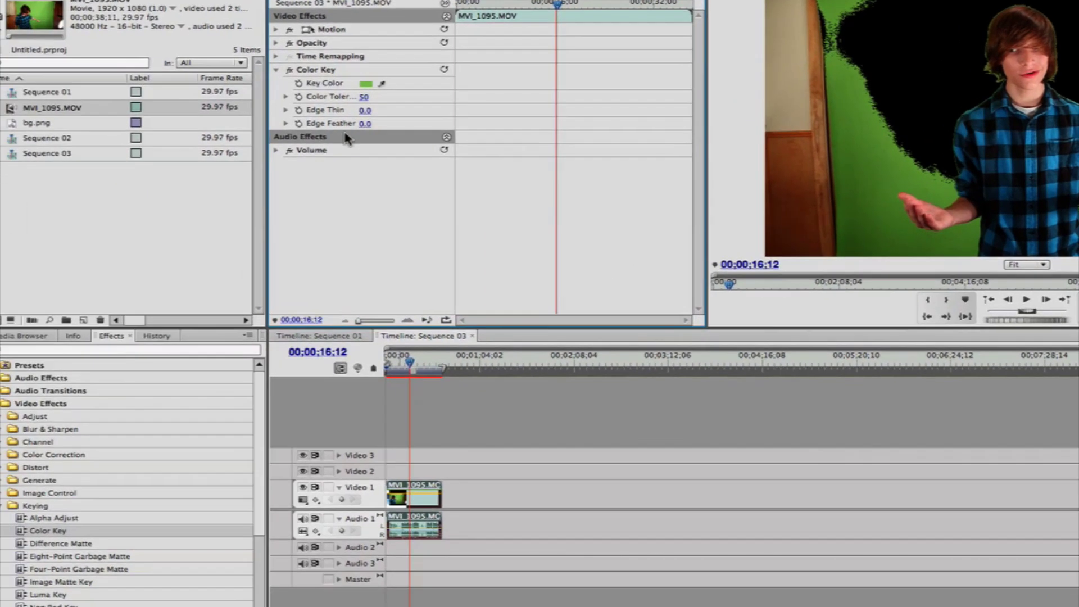
Step: Add a second Color Key for the leftover green with Color Tolerance 51
left_click_drag(16, 535, 199, 510)
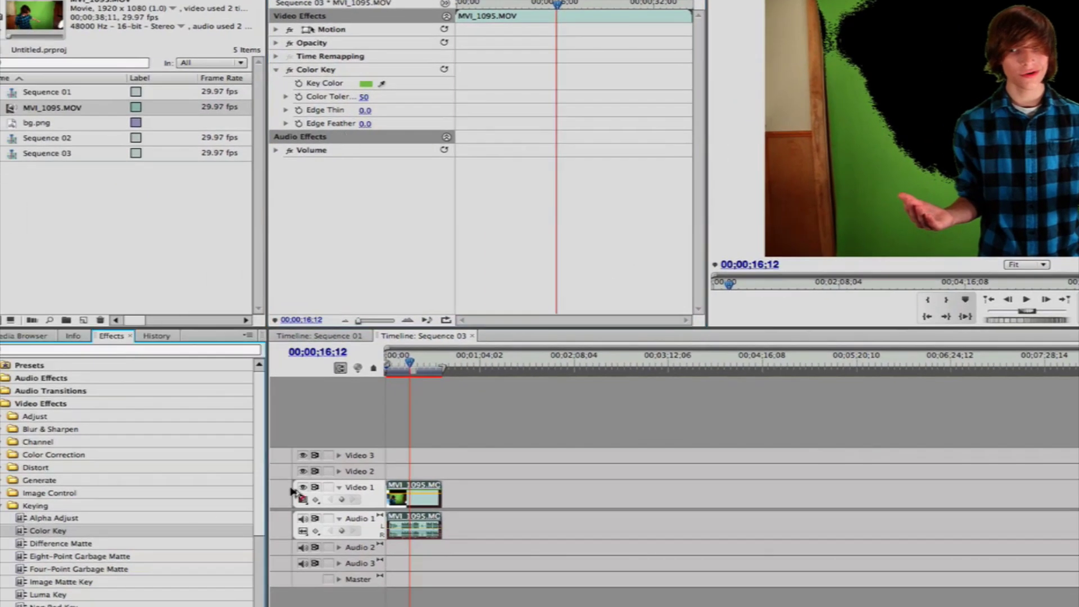
left_click_drag(429, 478, 430, 489)
left_click(275, 138)
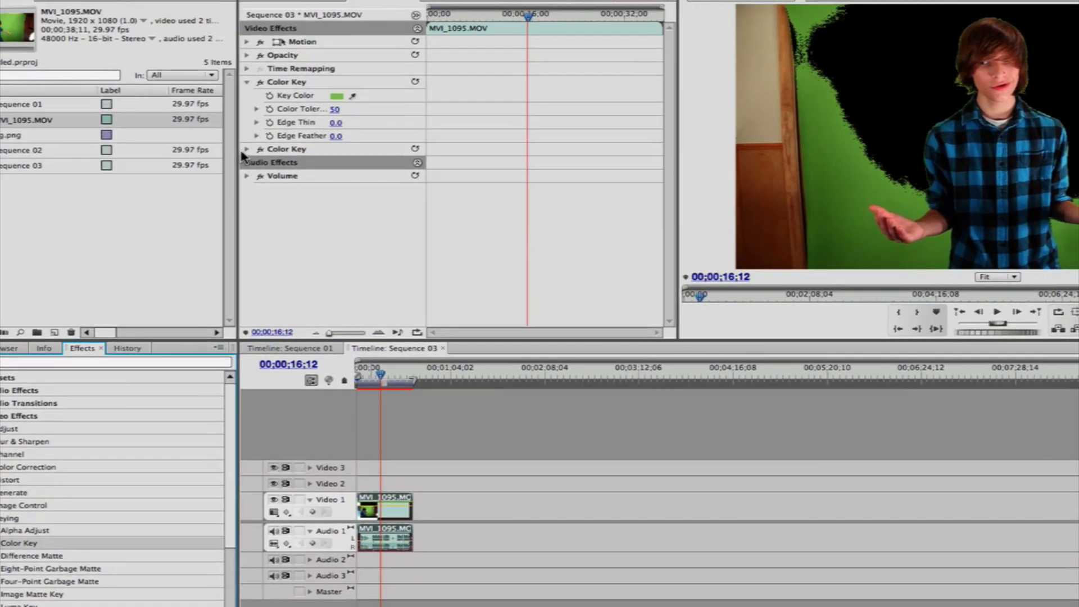
left_click(302, 178)
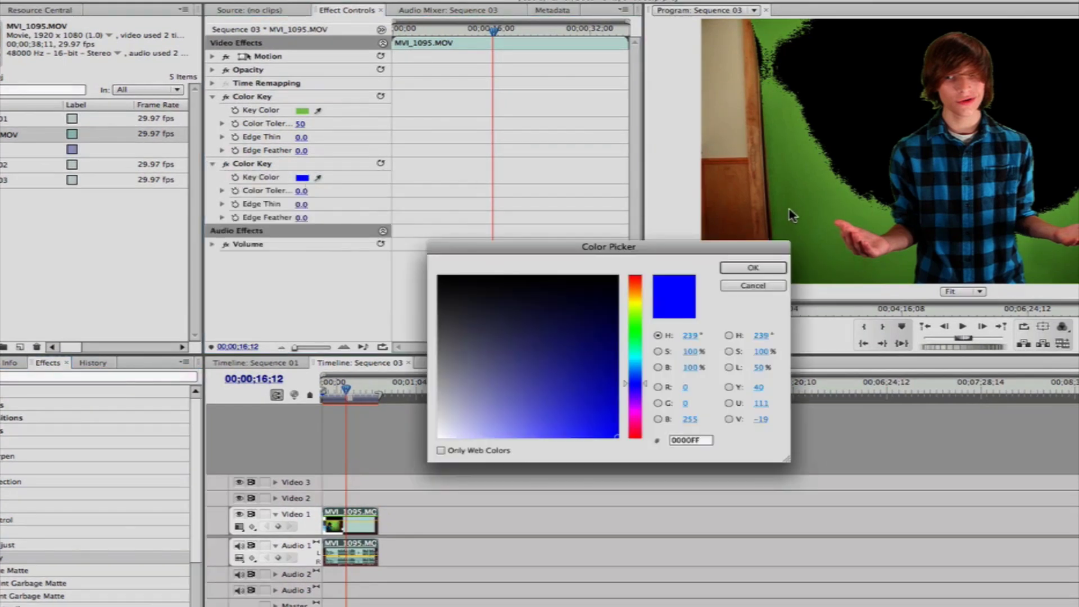
left_click(727, 286)
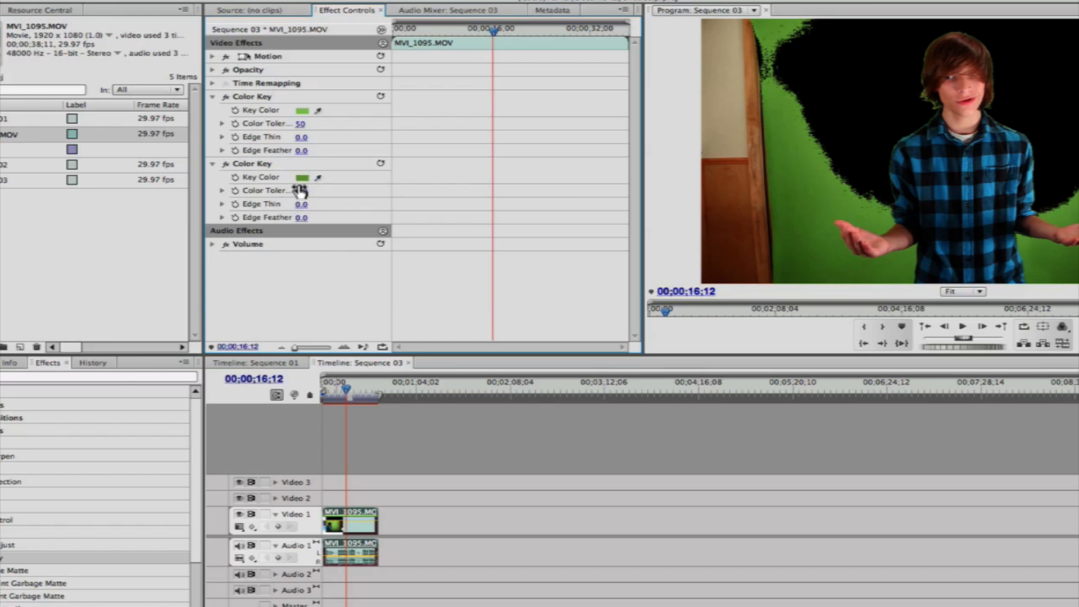
left_click_drag(298, 191, 315, 193)
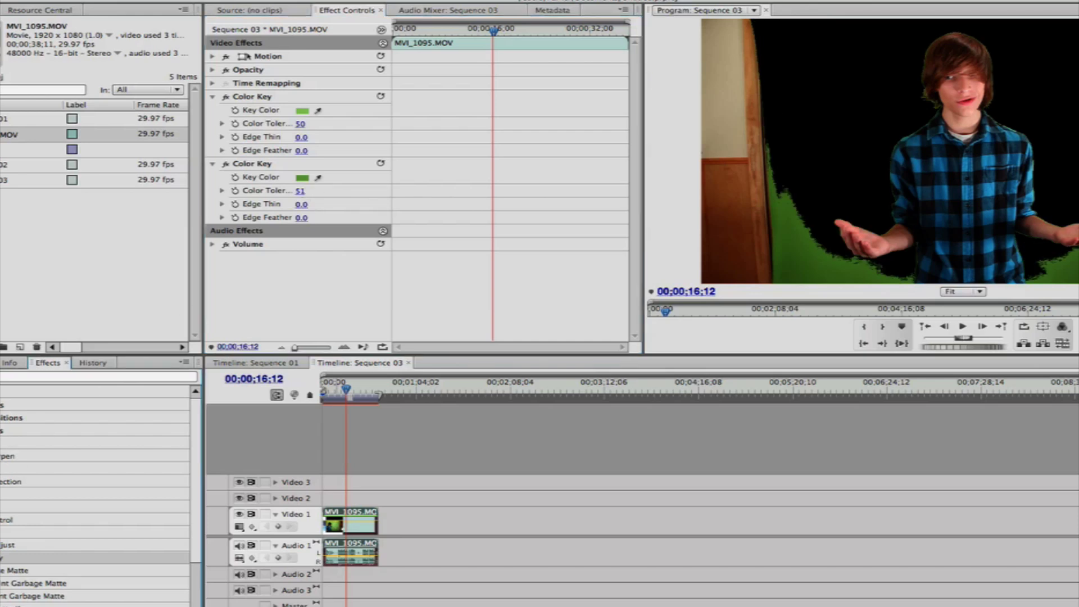
Step: Add a third Color Key and set its key colour to the darker green
left_click_drag(358, 522, 354, 520)
left_click(212, 231)
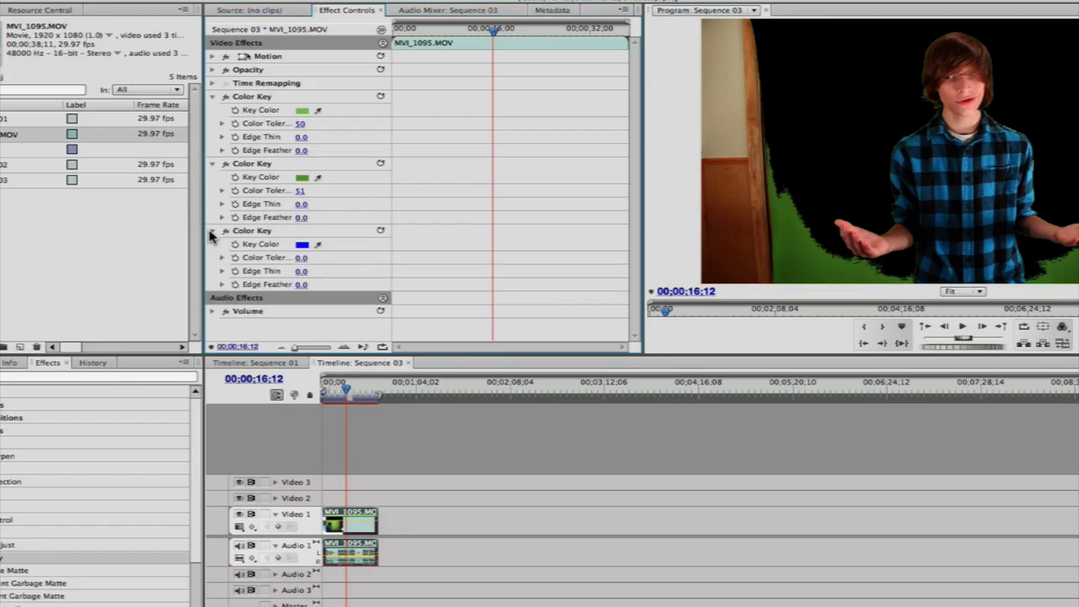
left_click(302, 245)
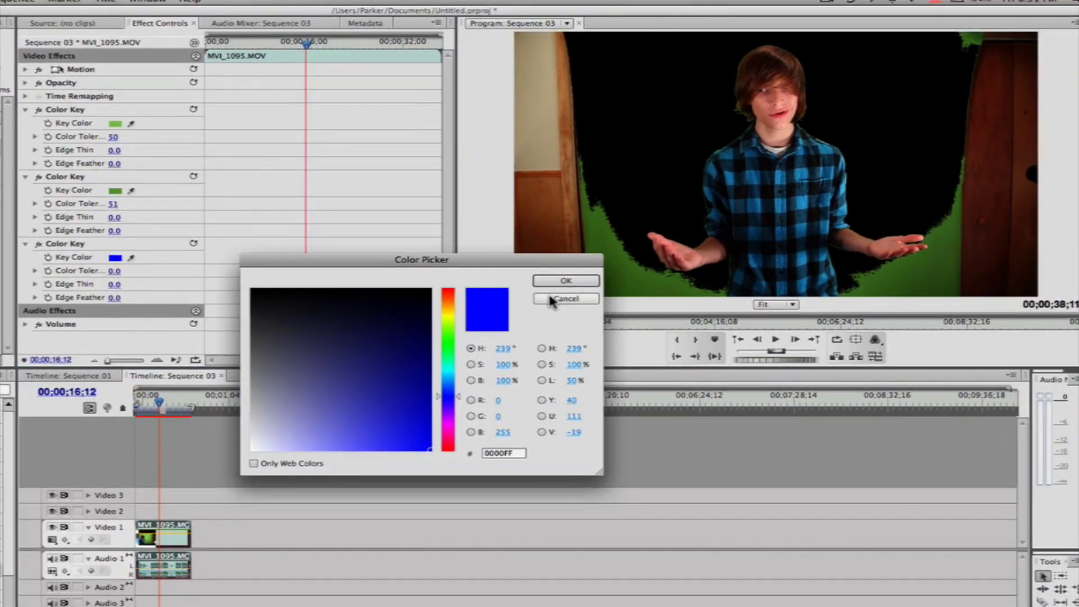
left_click(551, 300)
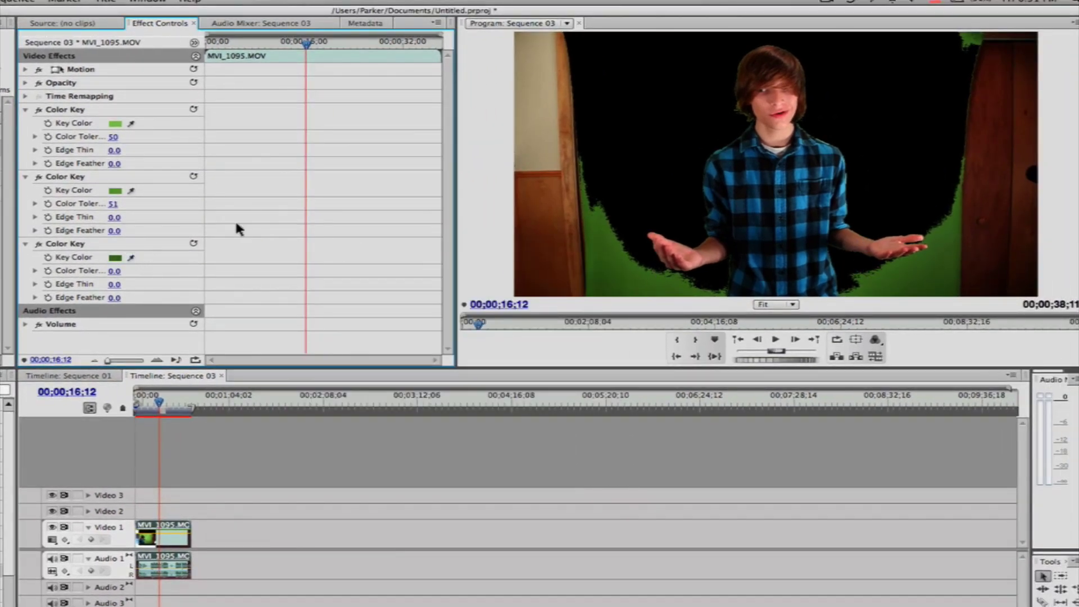
Step: Set the third Color Key's tolerance to 50 and move the clip up to Video 2
left_click_drag(113, 271, 126, 273)
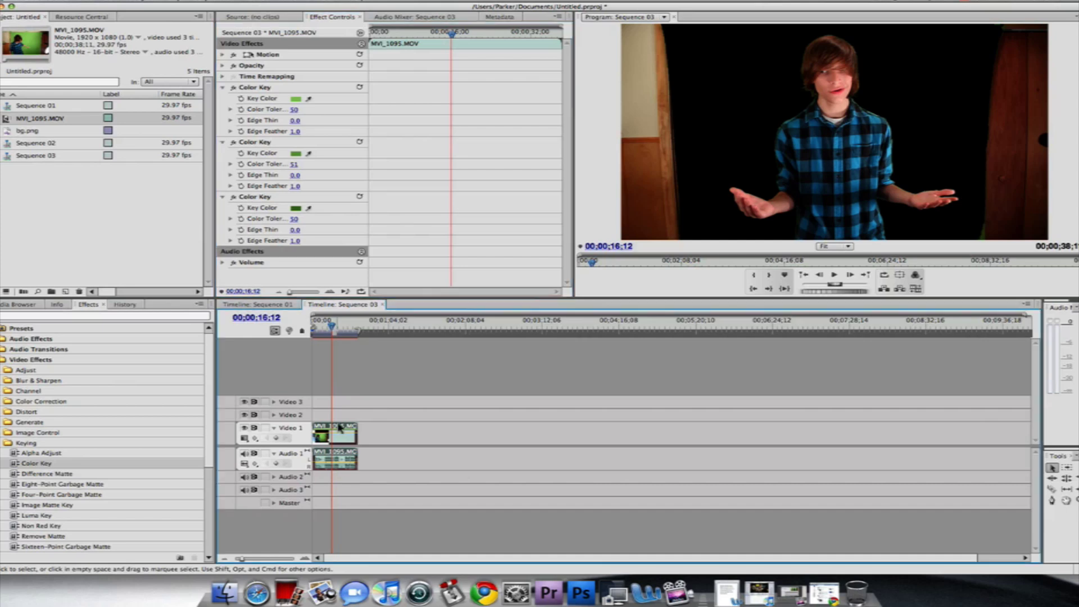
left_click_drag(342, 433, 341, 416)
Step: Place bg.png on Video 1 and crop the keyed clip 15% left and 21% right
left_click_drag(28, 132, 336, 433)
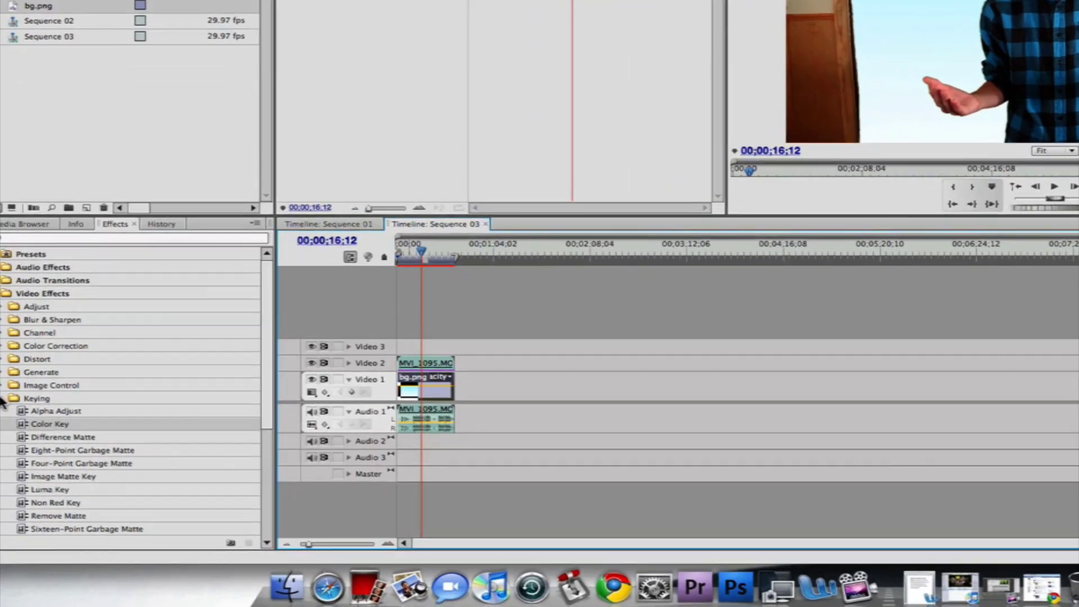
left_click(3, 442)
left_click(6, 495)
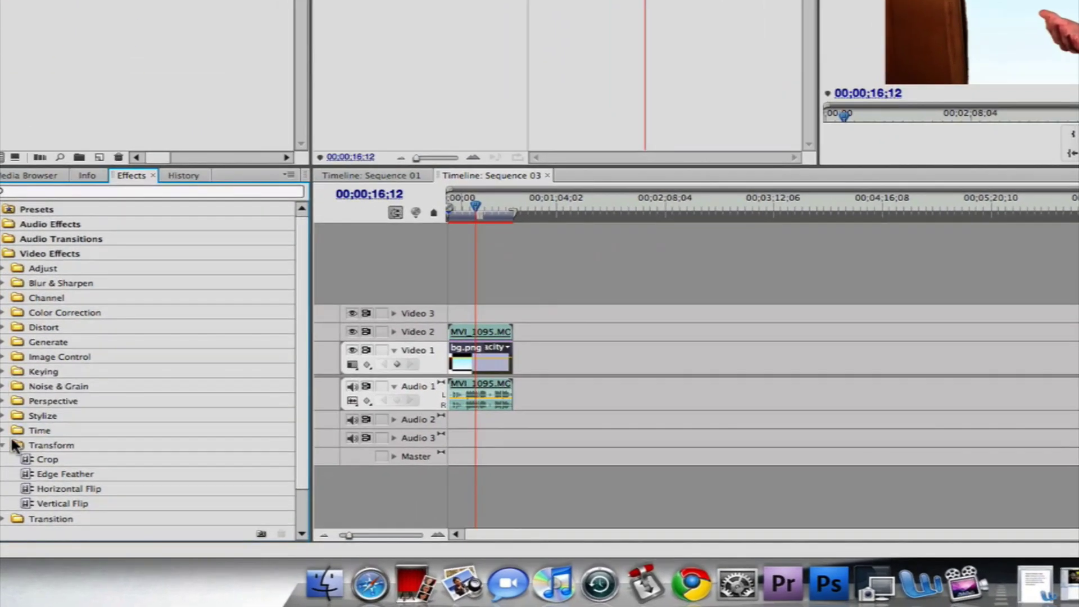
left_click_drag(24, 456, 460, 335)
scroll(432, 61, "down", 2)
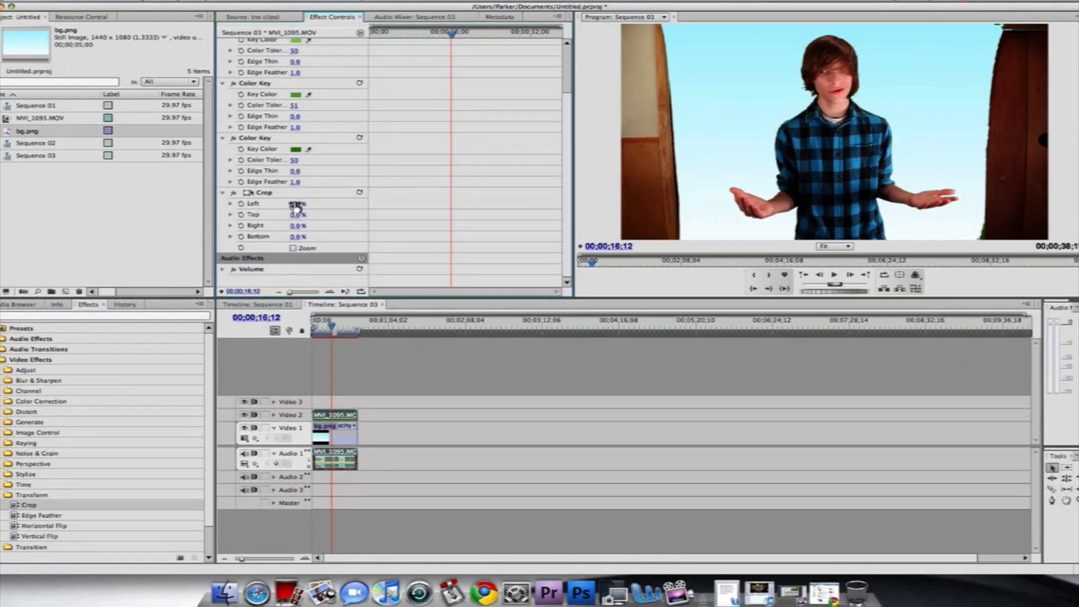
left_click_drag(295, 203, 341, 225)
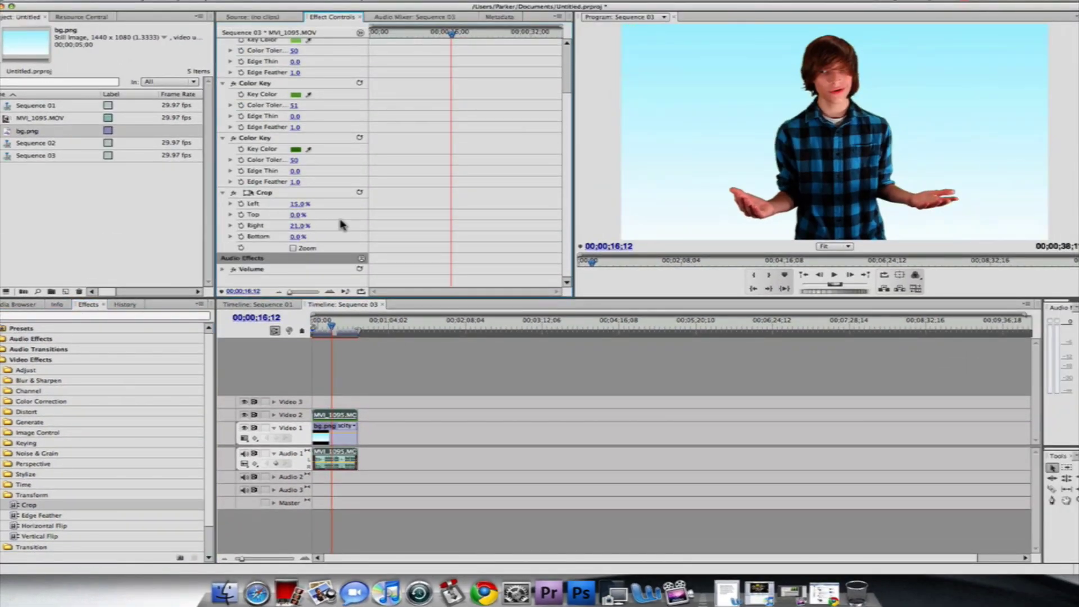